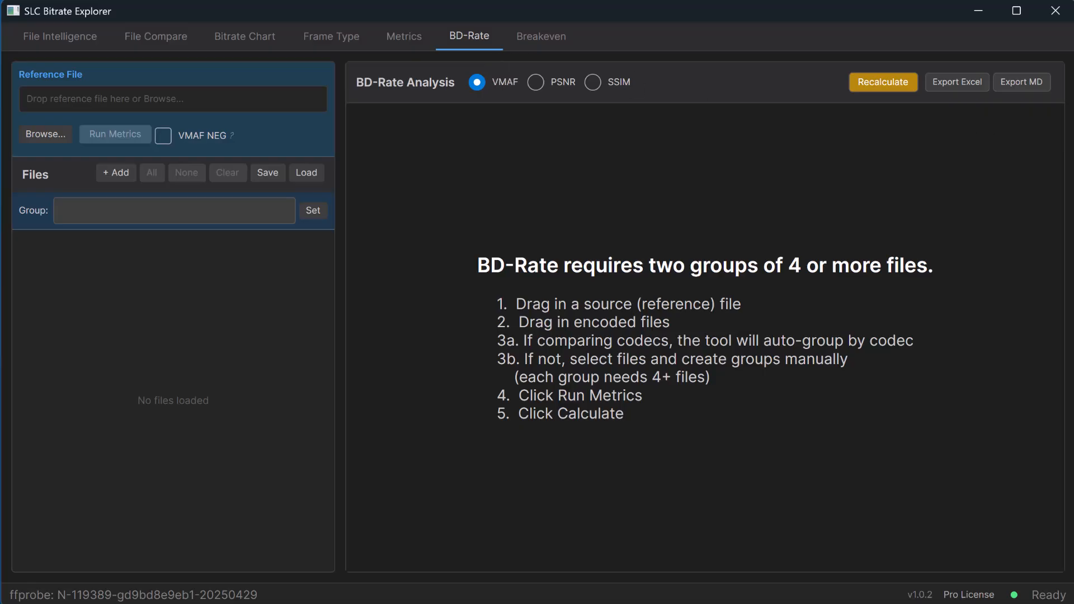
Load india.mp4 from the India_passes folder as the reference file for the BD-Rate analysis.
key("alt+Tab")
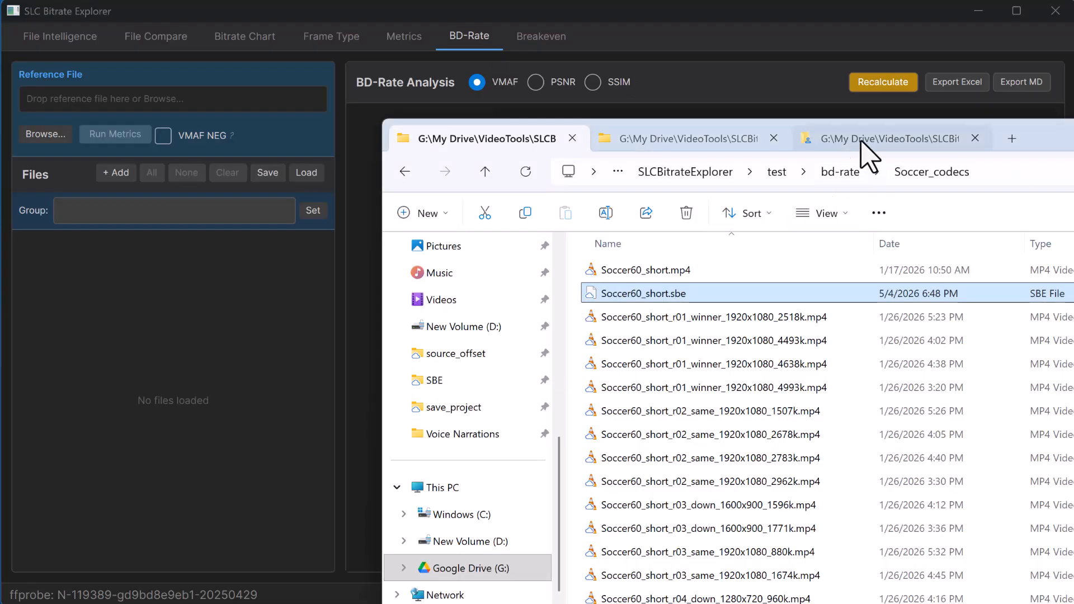
left_click(705, 140)
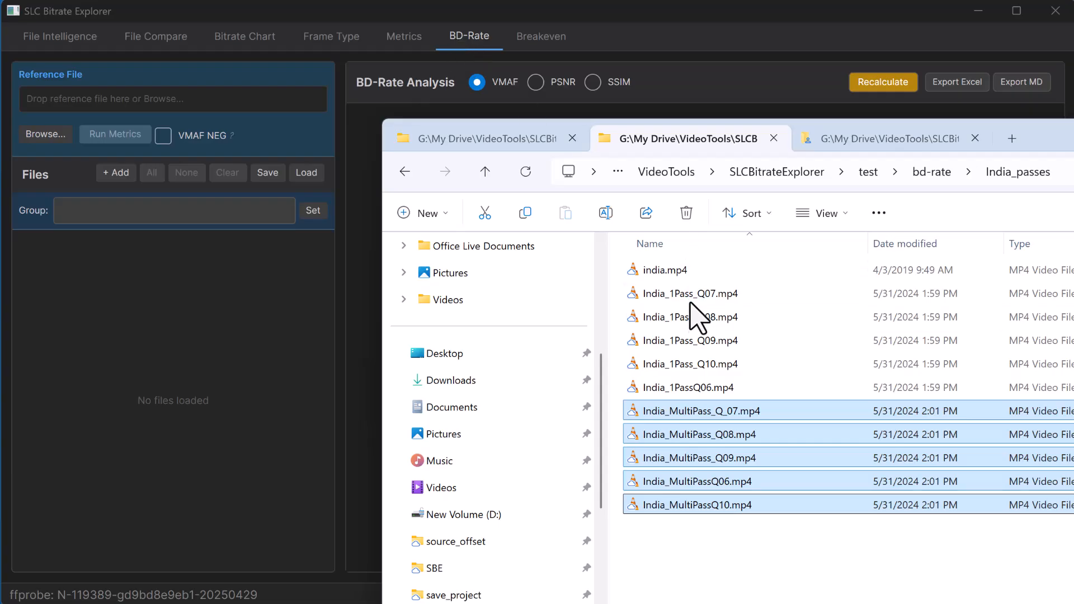
left_click(682, 271)
left_click_drag(568, 260, 142, 98)
left_click_drag(1043, 138, 1073, 177)
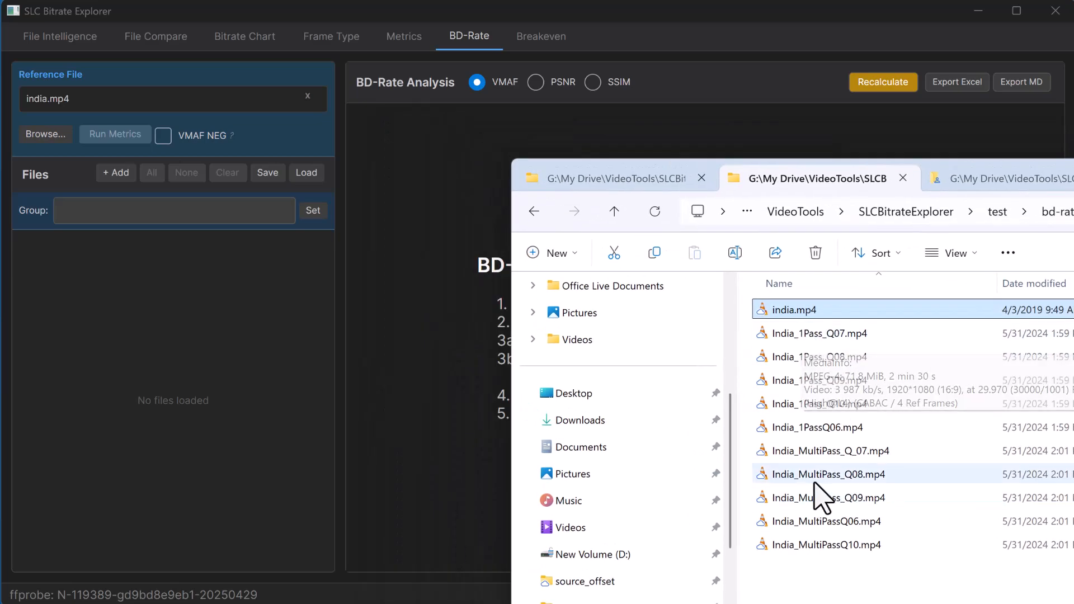
Add the five India_1Pass encodes, Q06 through Q10, to the BD-Rate file list as the group Single Pass.
left_click(812, 341)
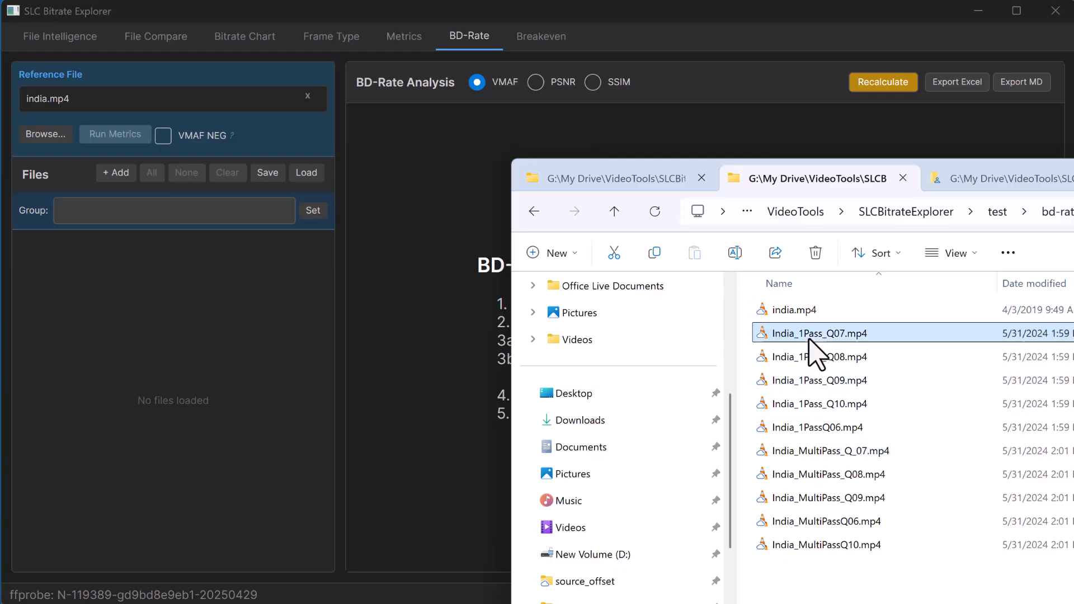
left_click(823, 428, "shift")
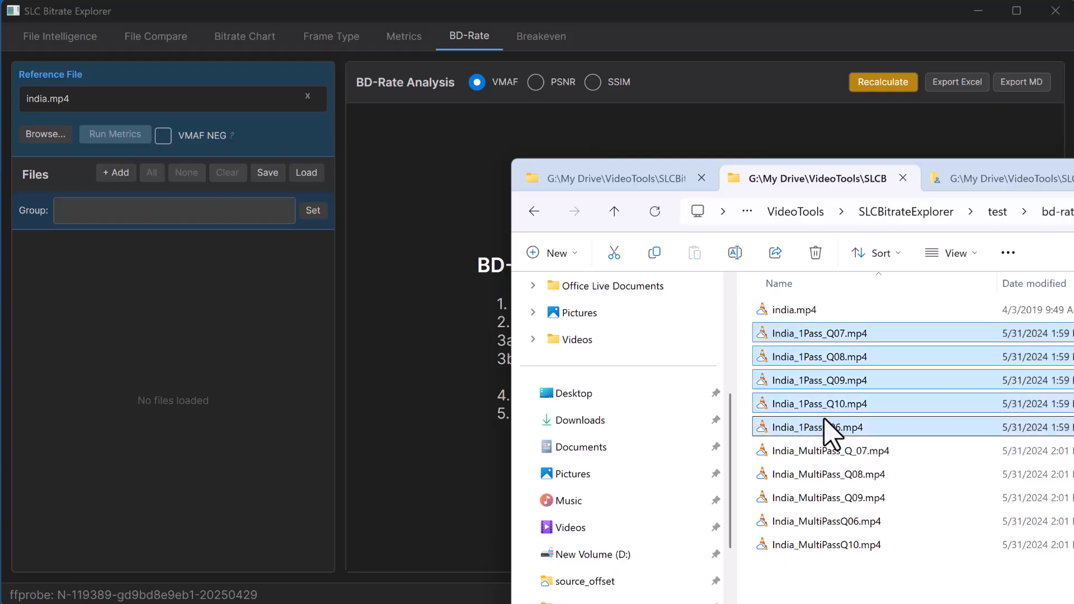
left_click_drag(823, 420, 437, 388)
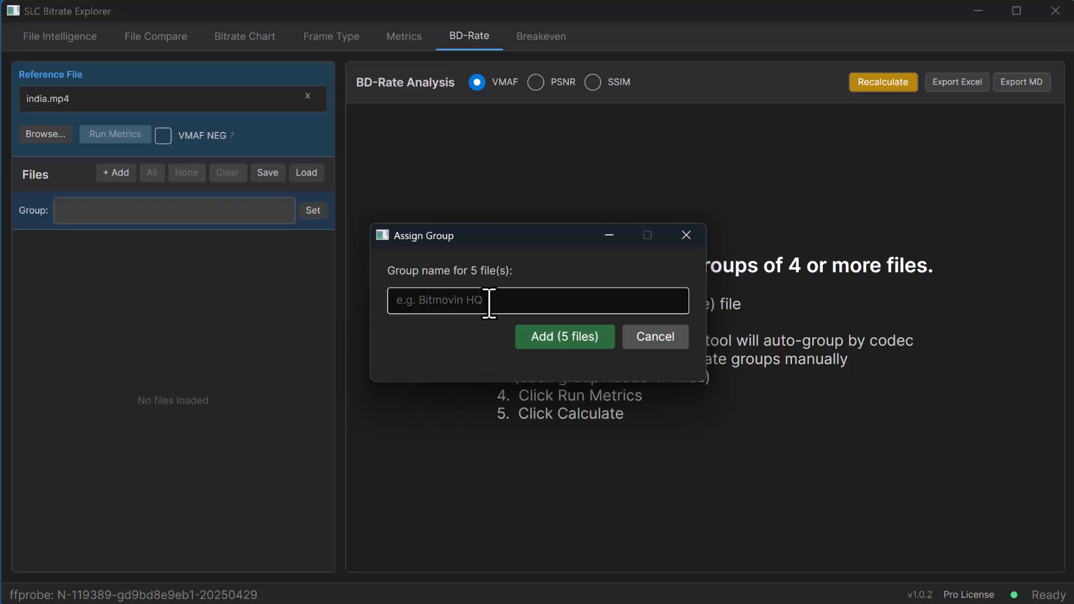
type("Sir")
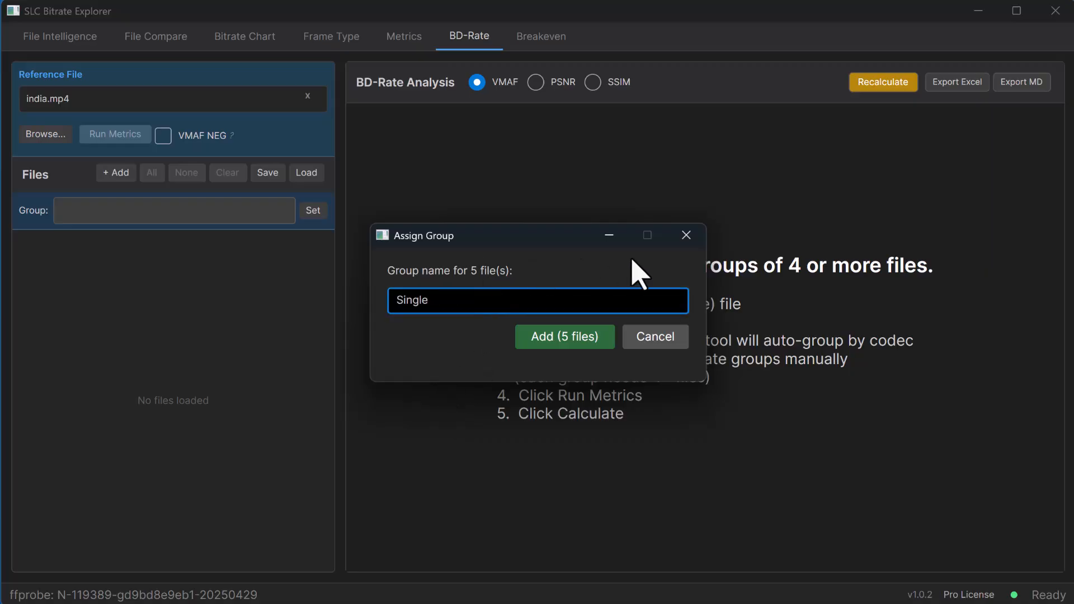
type("gle Pass")
key("Return")
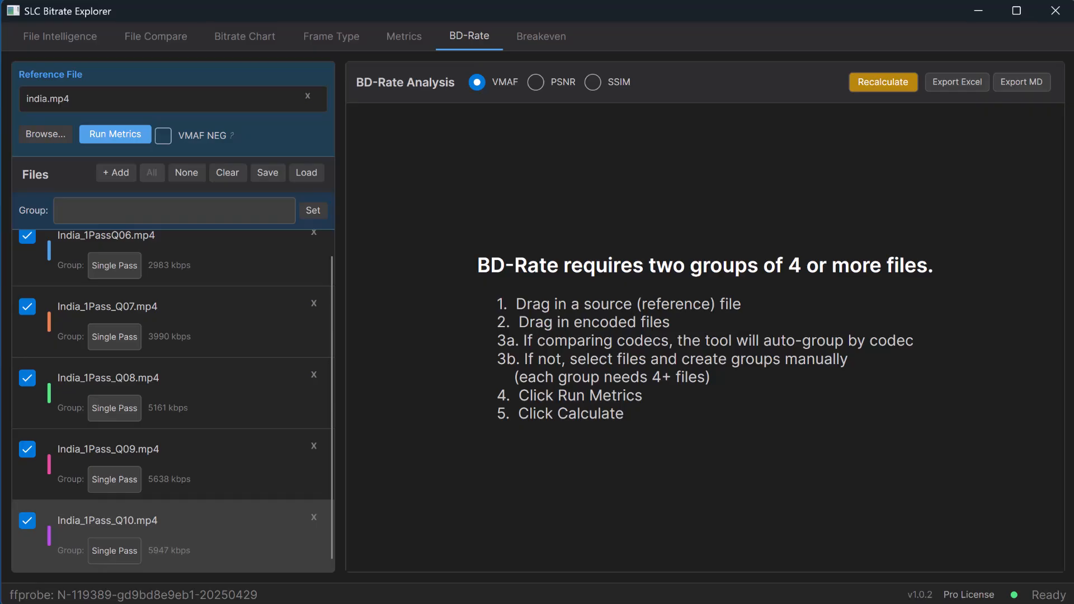
Add the five India_MultiPass encodes, Q06 through Q10, to the BD-Rate file list as the group Multi - Pass.
key("alt+Tab")
left_click(806, 450)
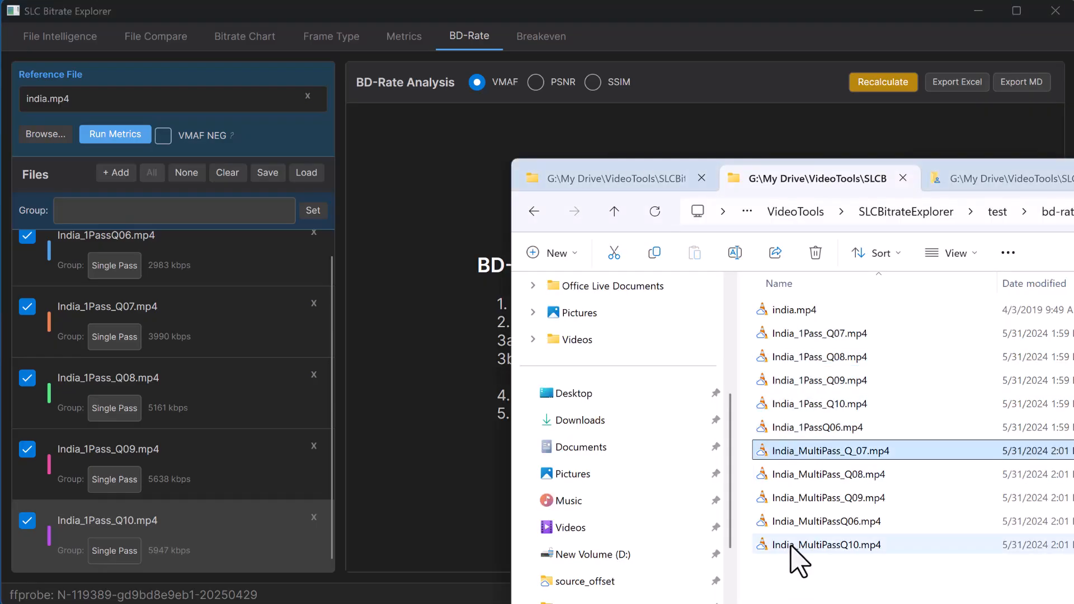
left_click(791, 544, "shift")
left_click_drag(791, 544, 458, 405)
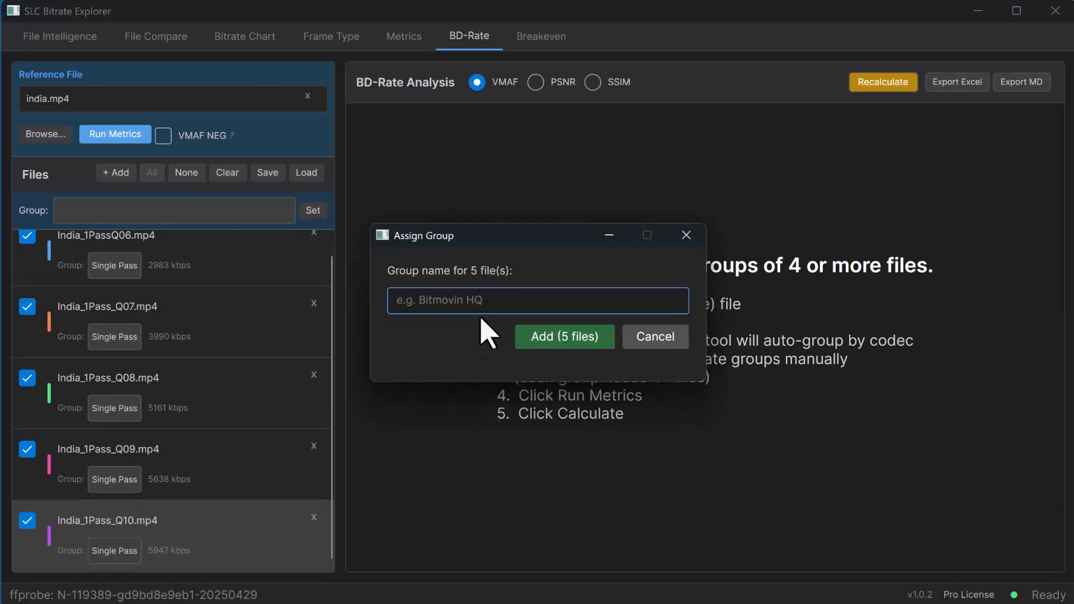
left_click(603, 330)
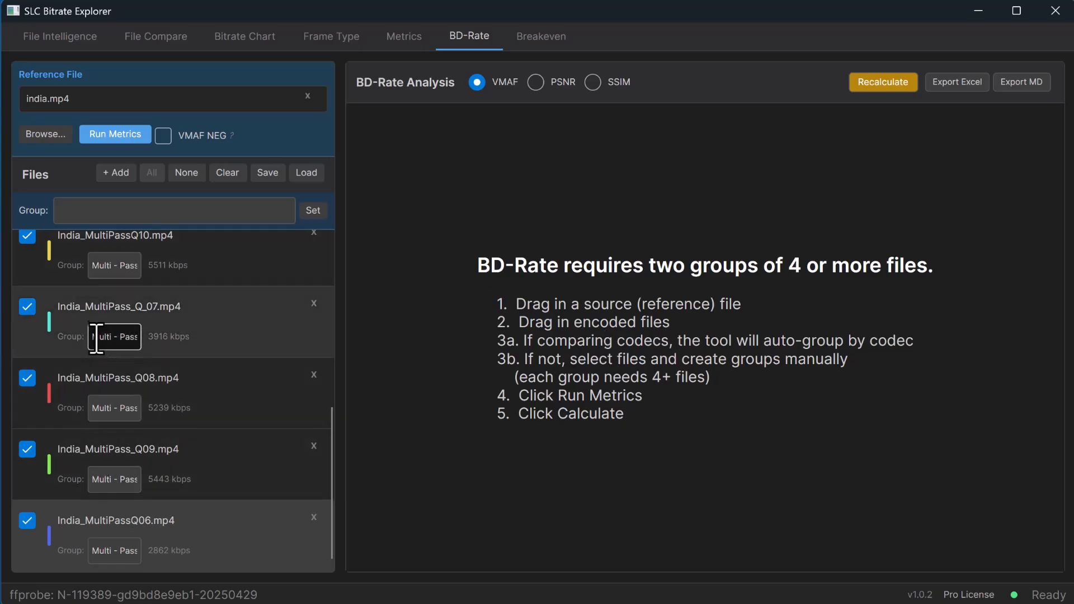
left_click(109, 268)
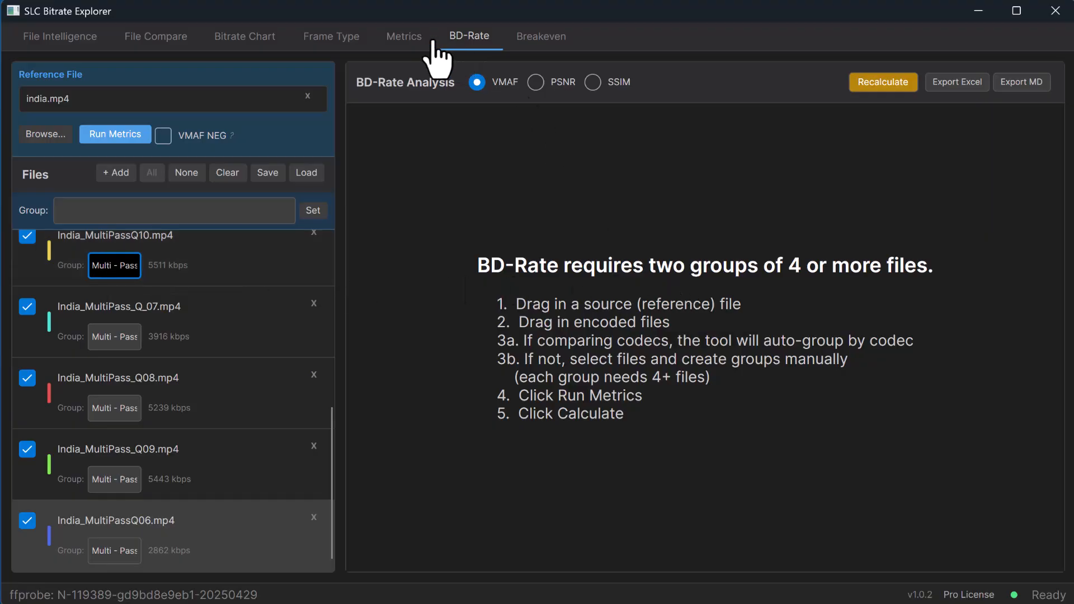
Clear the loaded India files and set Soccer60_short.mp4 from the Soccer_codecs folder as the reference file in the Metrics view.
left_click(227, 173)
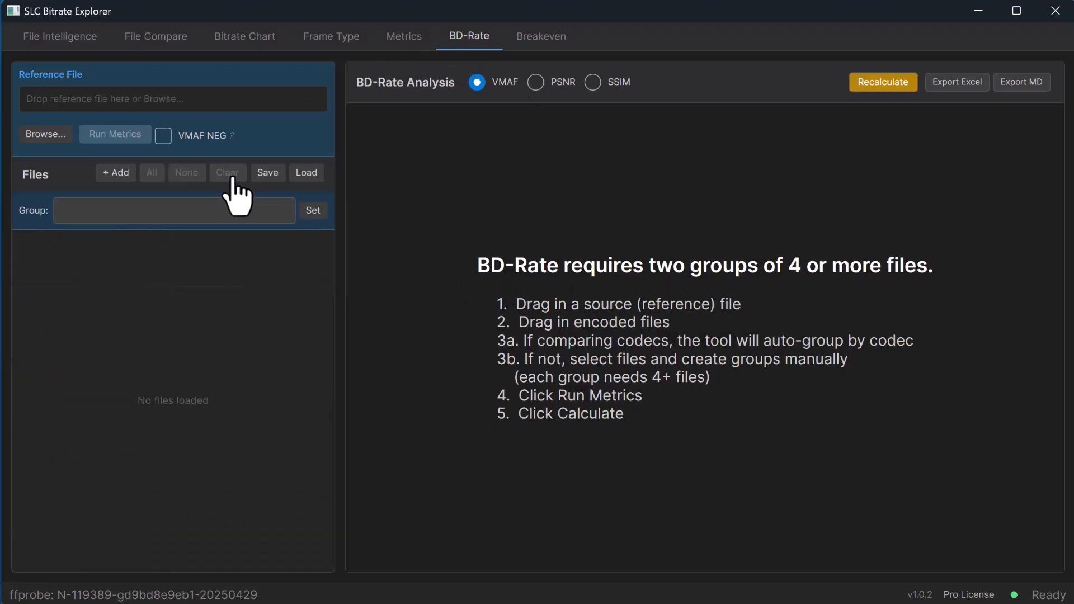
left_click(408, 53)
key("alt+Tab")
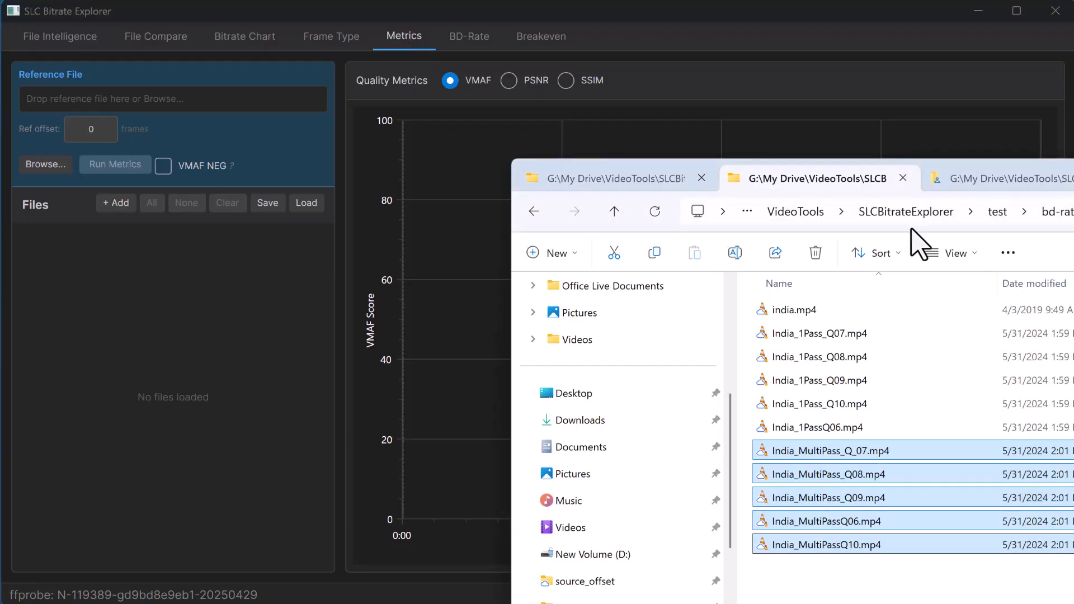
left_click(1034, 184)
left_click(601, 179)
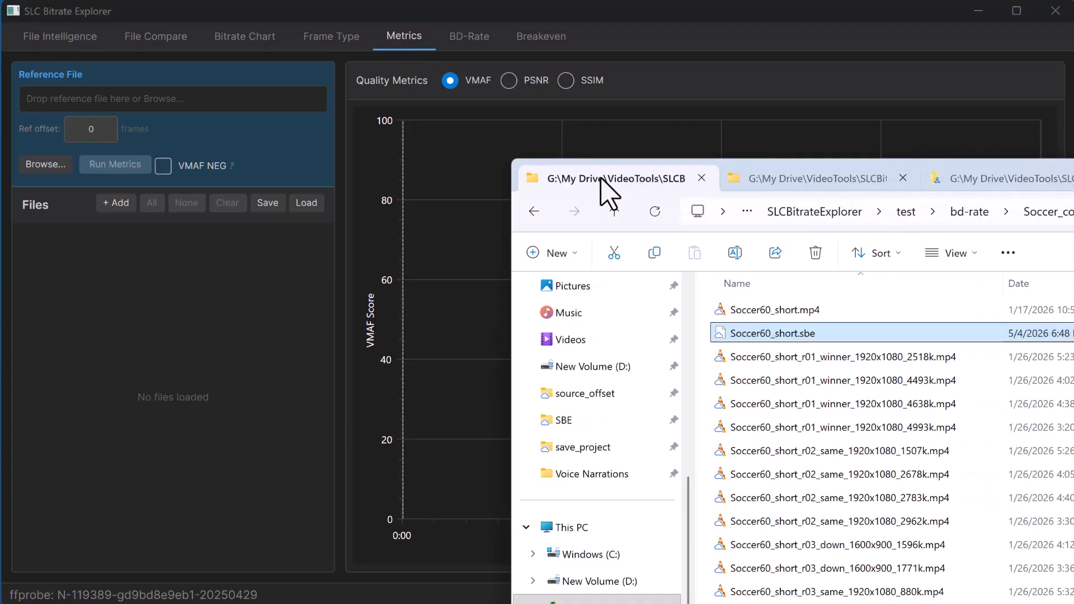
left_click(788, 311)
left_click_drag(788, 311, 96, 103)
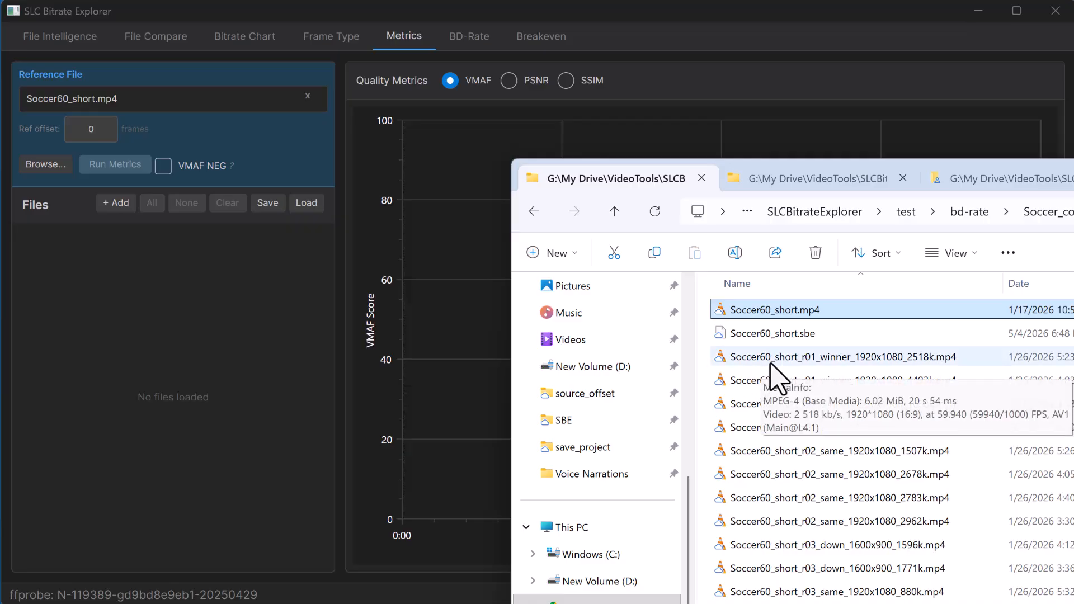
Add all the encoded Soccer60_short files from the Soccer_codecs folder to the Metrics file list.
scroll(786, 375, "down", 3)
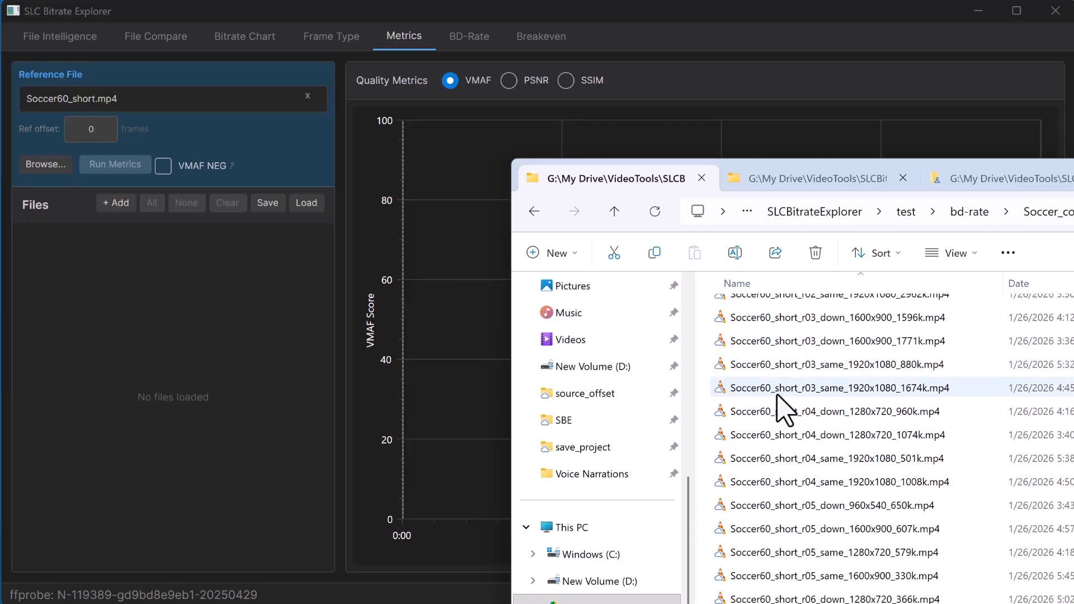
key("ctrl+a")
left_click_drag(783, 601, 136, 317)
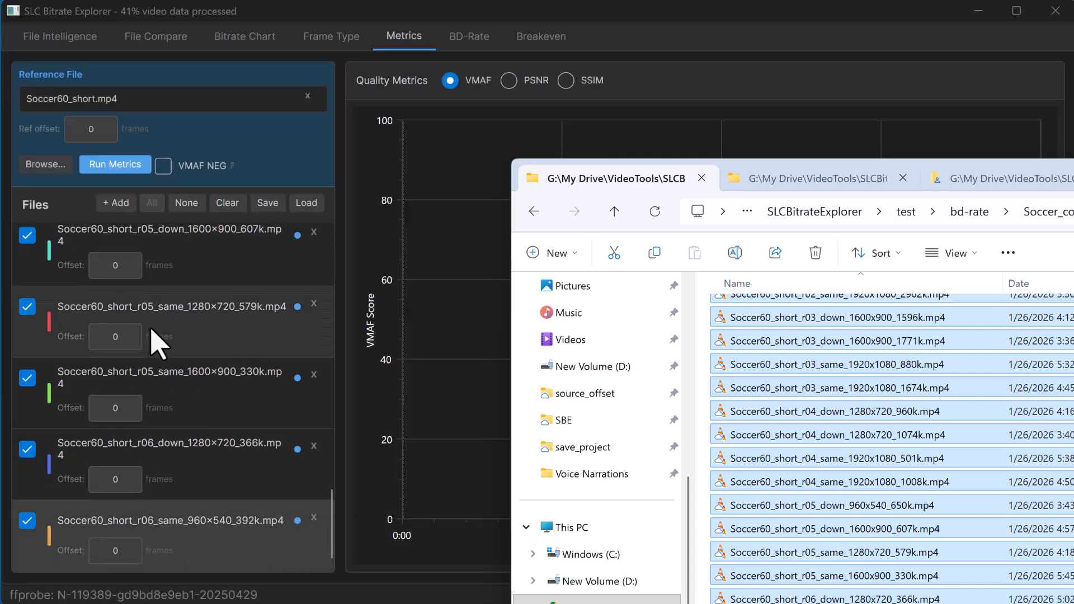
Calculate the VMAF-based RD curves and BD-Rate matrix for the automatically grouped soccer codec files.
left_click(476, 38)
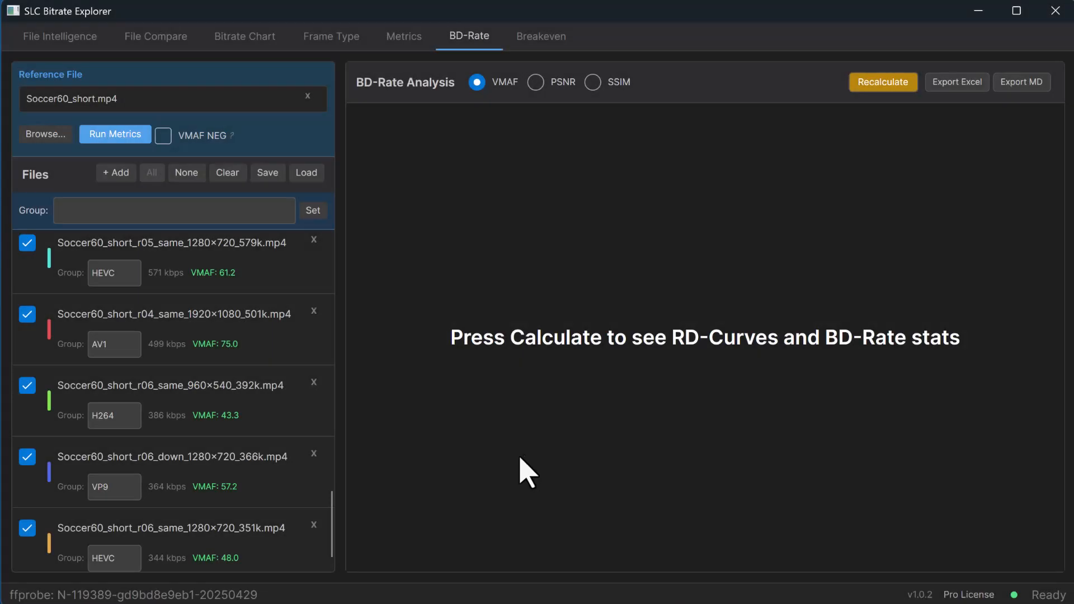
left_click(252, 211)
left_click(897, 83)
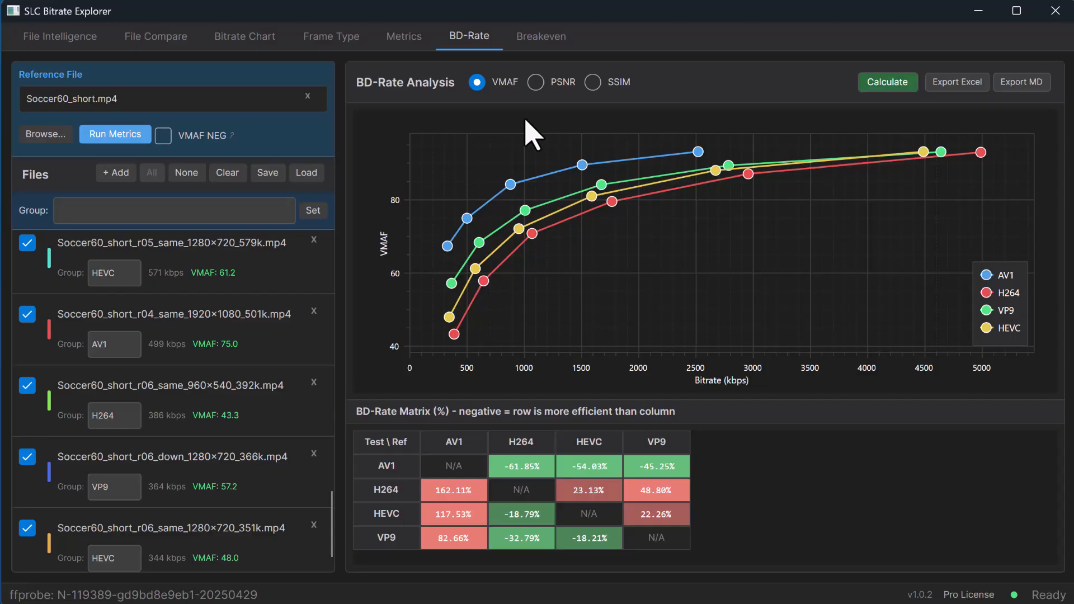
Save the project as Soccer60_short.sbe in the Soccer_codecs folder, replacing the existing file.
left_click(272, 181)
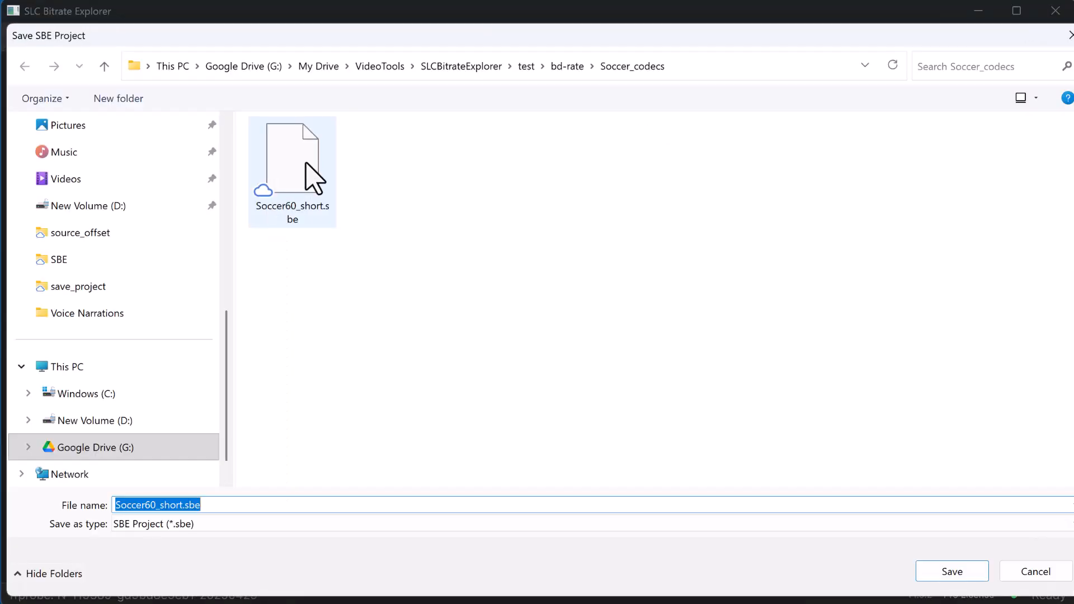
left_click(311, 171)
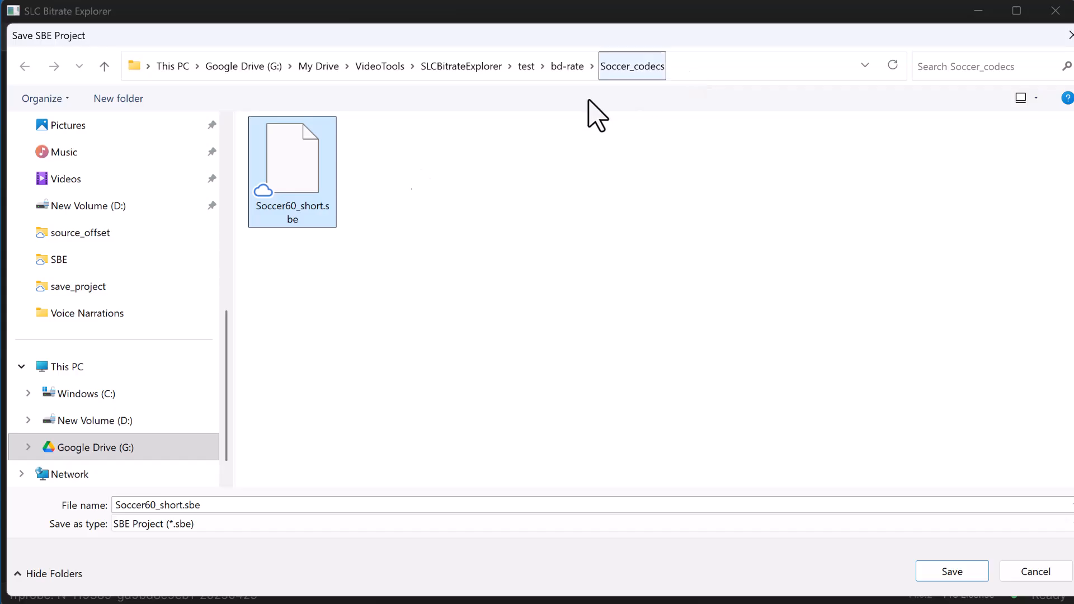
left_click(945, 570)
left_click(613, 410)
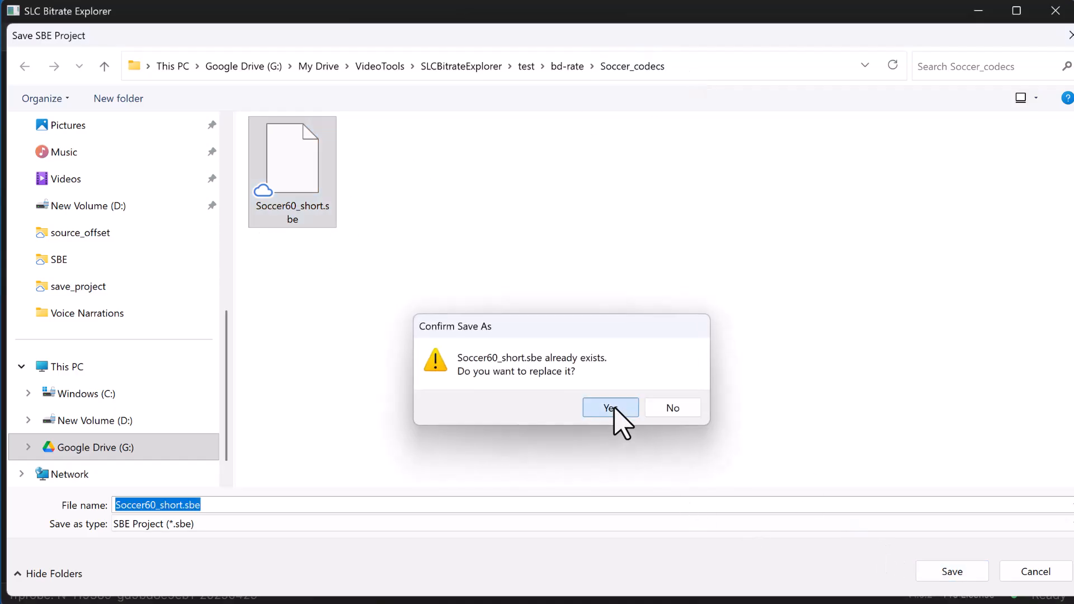
left_click(700, 327)
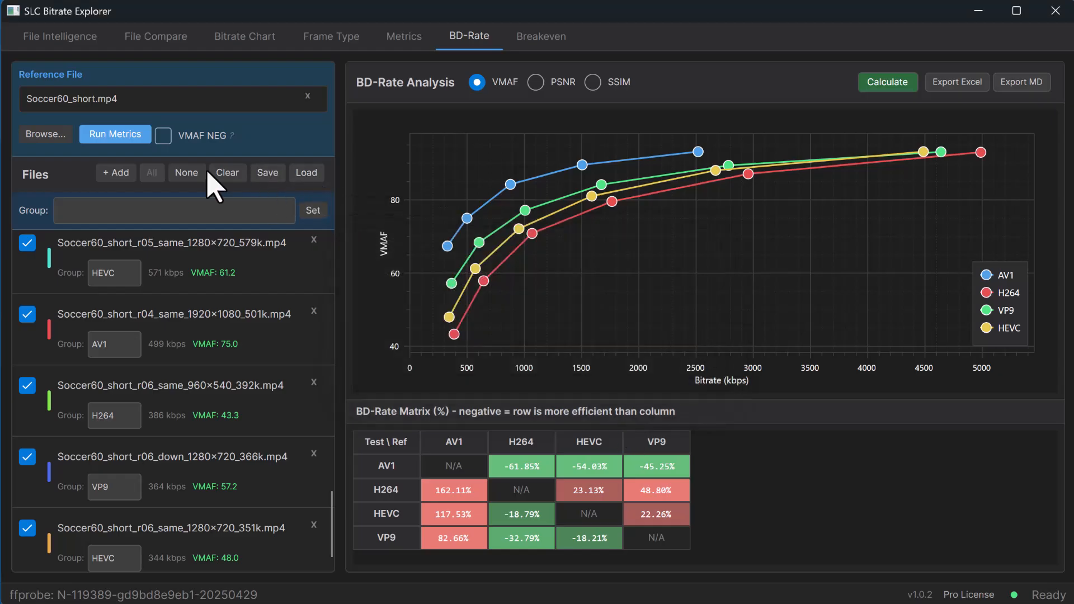
Clear all files before reloading the saved Soccer60_short.sbe project, and calculate its BD-Rate results again.
left_click(223, 176)
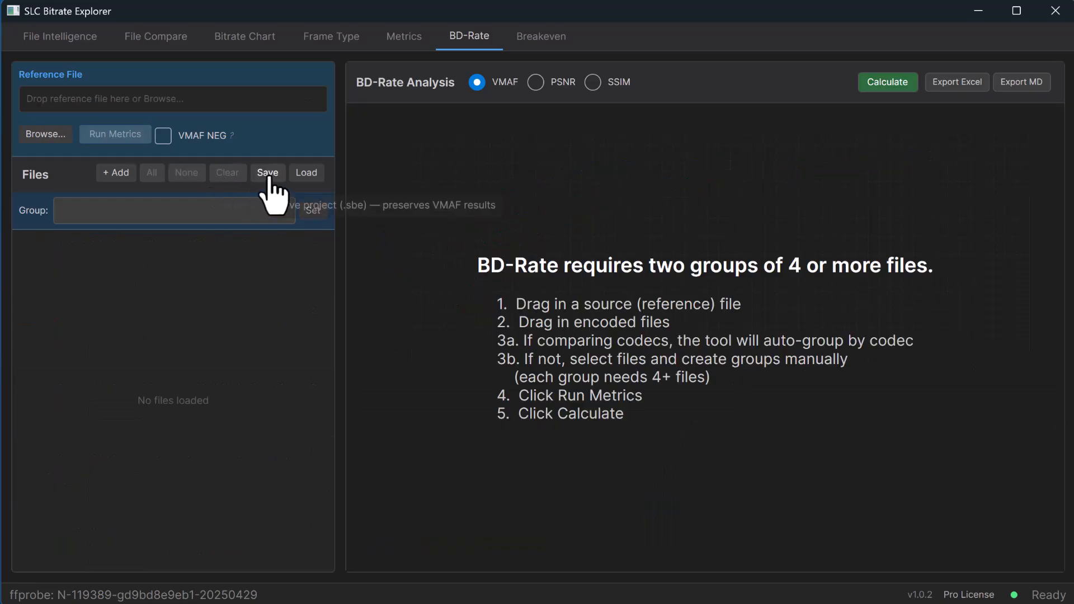
left_click(307, 174)
left_click(448, 179)
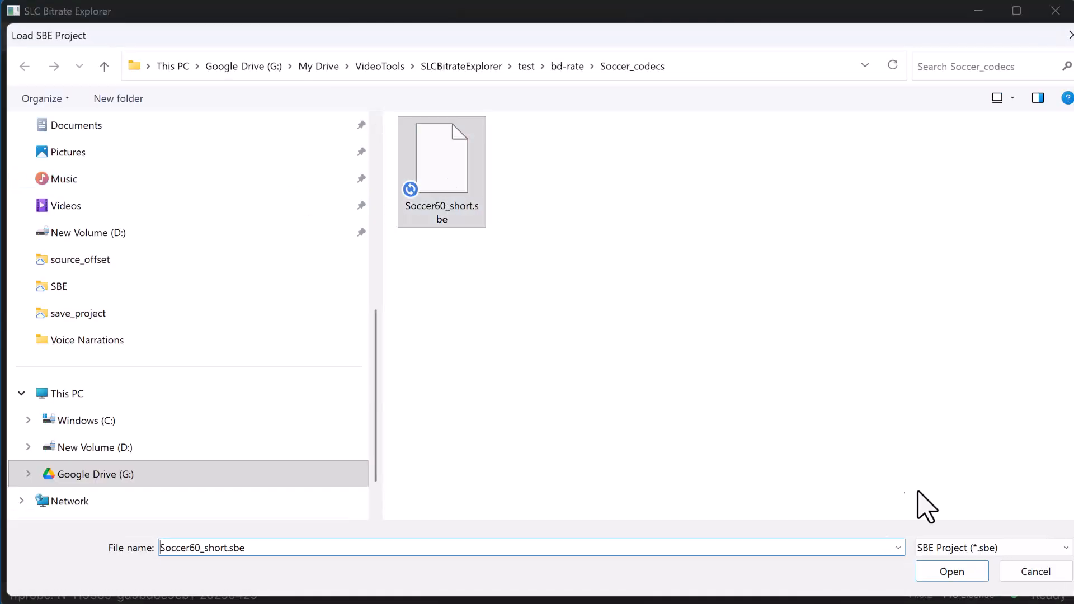
left_click(952, 571)
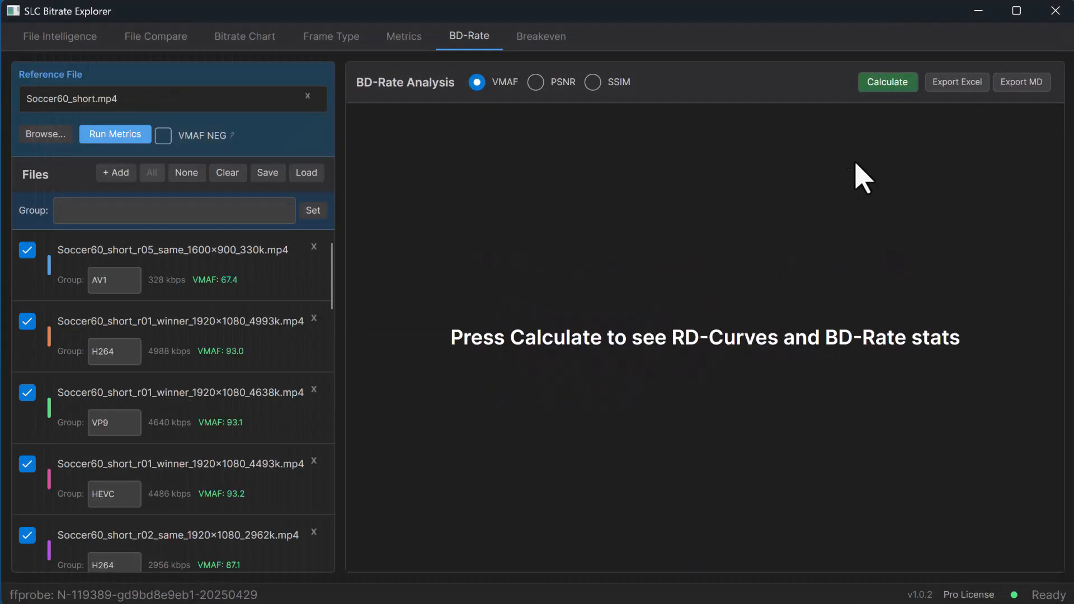
left_click(876, 85)
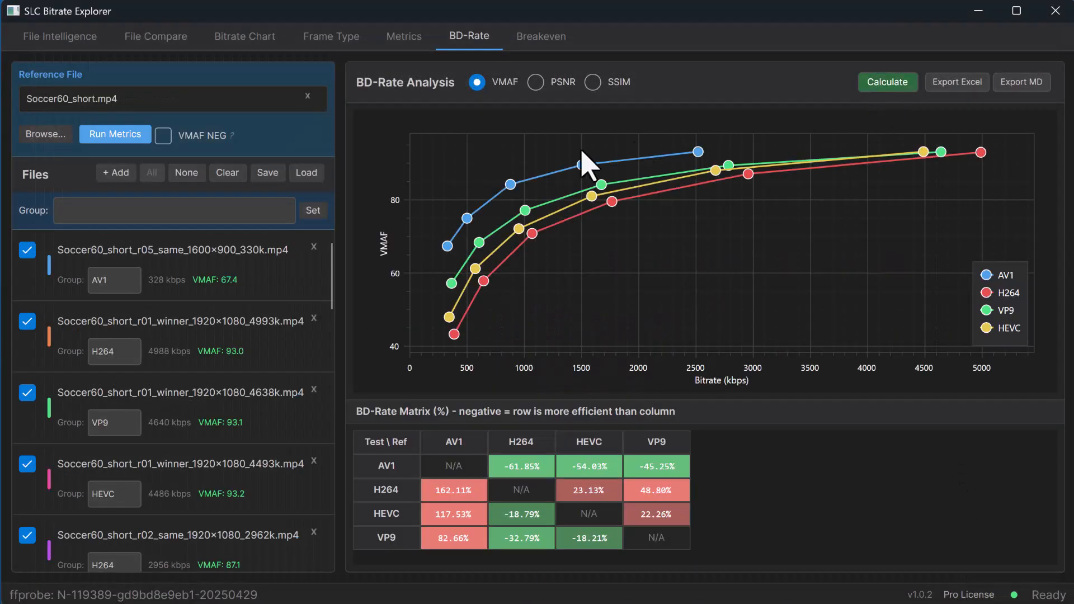
In the Metrics view, exclude the first ten listed files, through Soccer60_short_r03_same_1920x1080_1674k.mp4, from the VMAF plot and hide the chart legend.
left_click(417, 45)
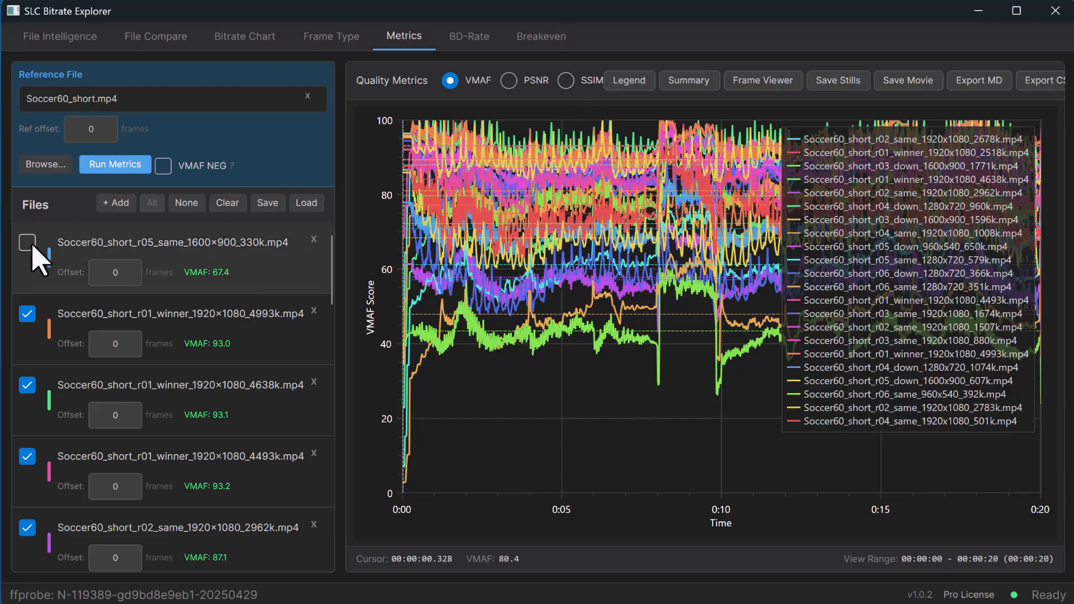
left_click(27, 314)
left_click(27, 385)
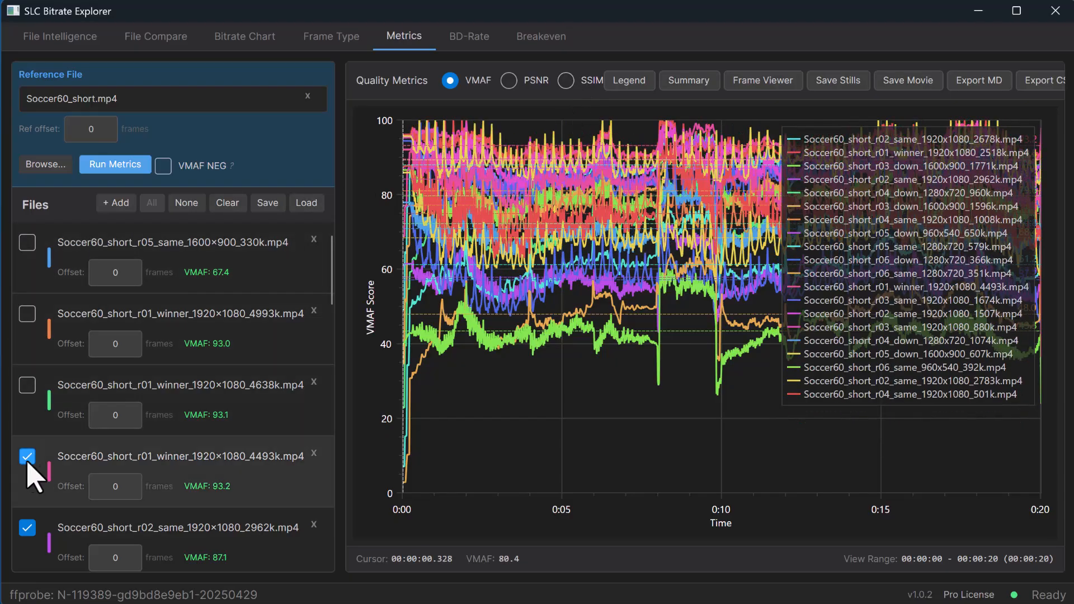
left_click(27, 457)
scroll(31, 447, "down", 3)
left_click(27, 360)
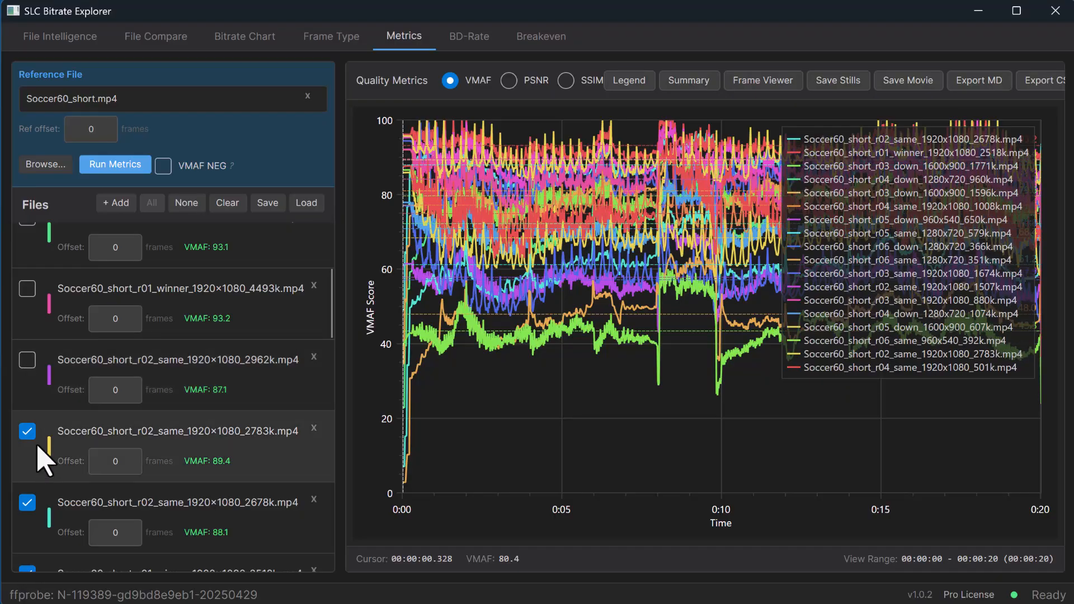
left_click(27, 431)
left_click(26, 502)
scroll(29, 507, "down", 3)
left_click(27, 406)
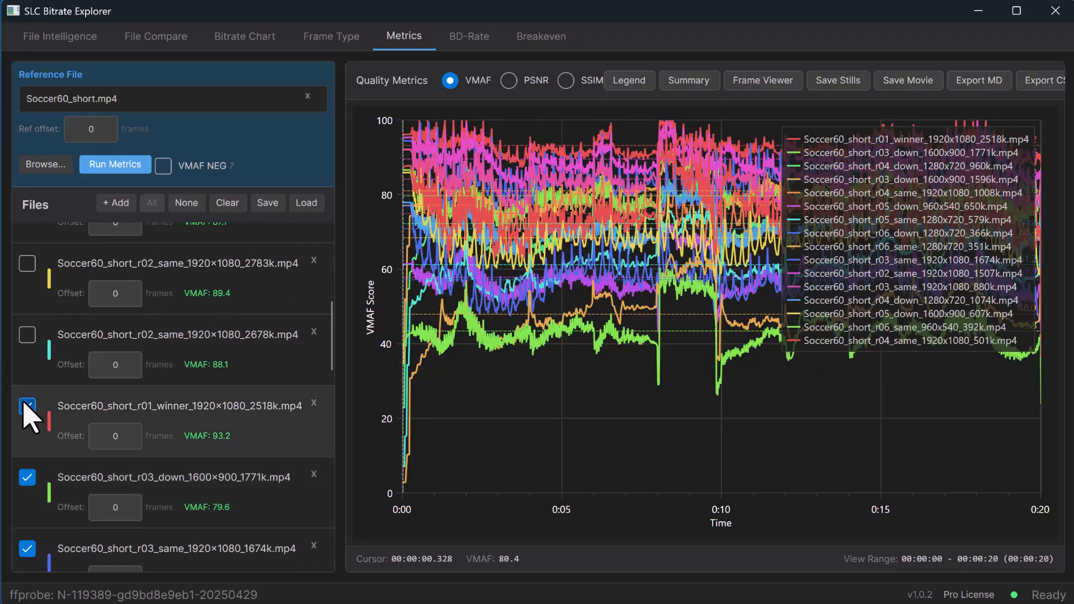
left_click(27, 477)
left_click(25, 553)
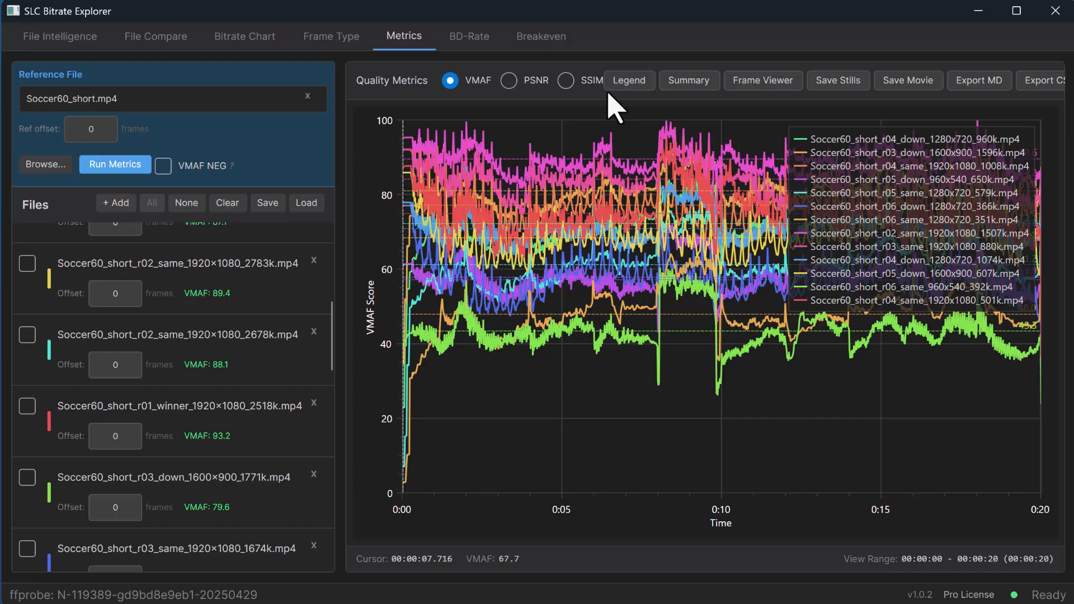
left_click(638, 85)
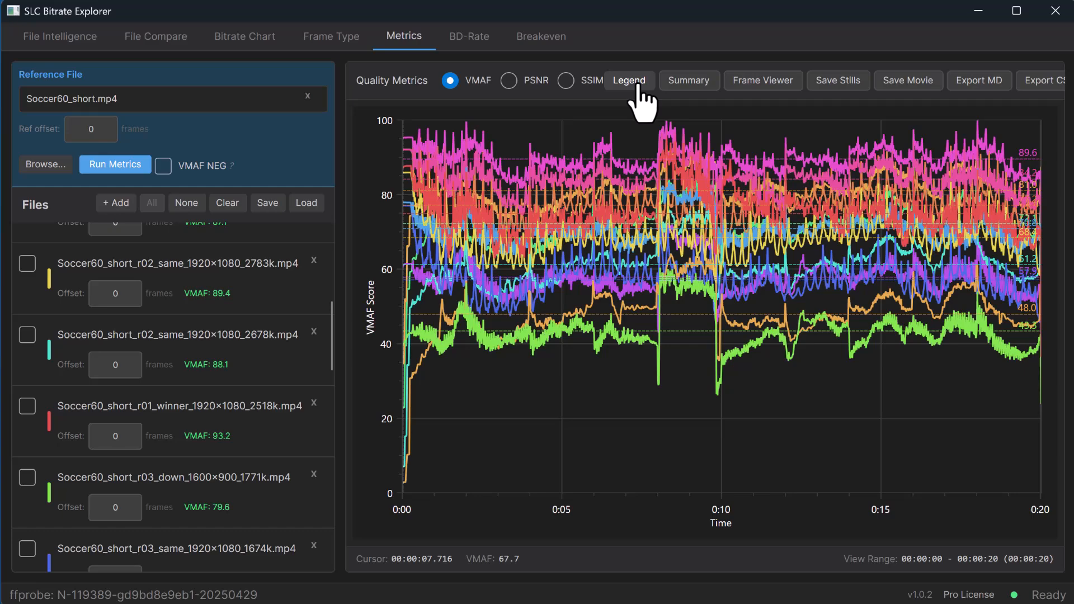
Export the BD-Rate analysis as an Excel report to the Soccer_codecs folder under the suggested file name, and open the exported workbook.
left_click(483, 45)
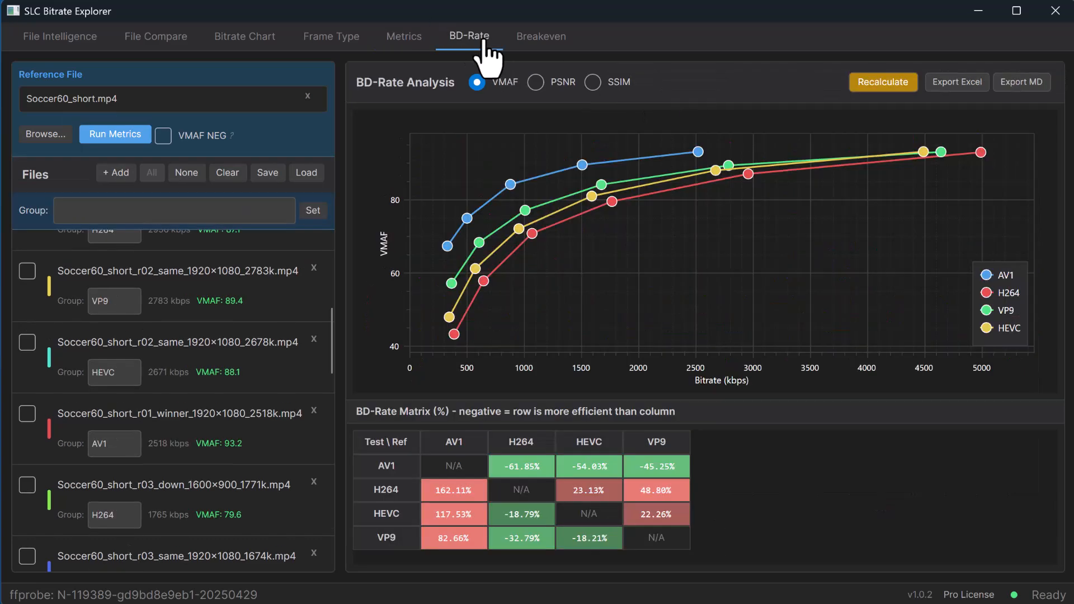
left_click(950, 84)
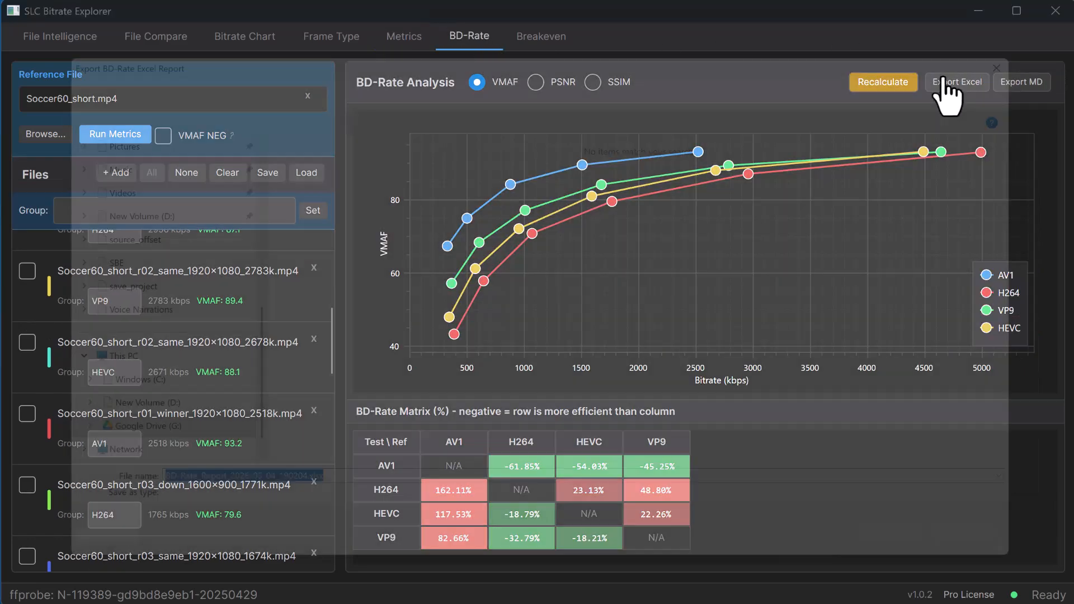
left_click(951, 572)
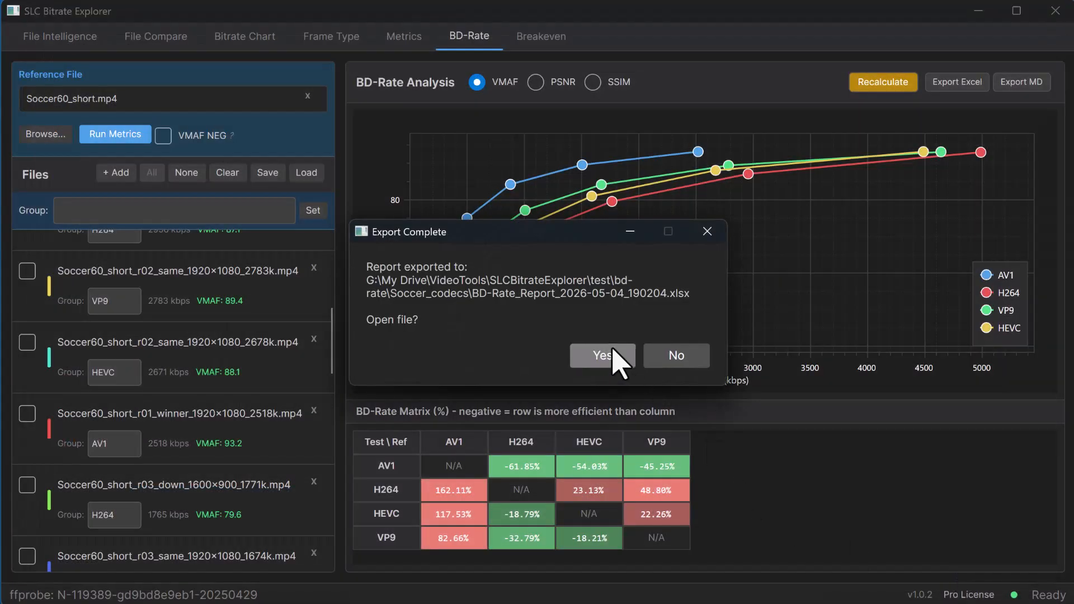
left_click(613, 349)
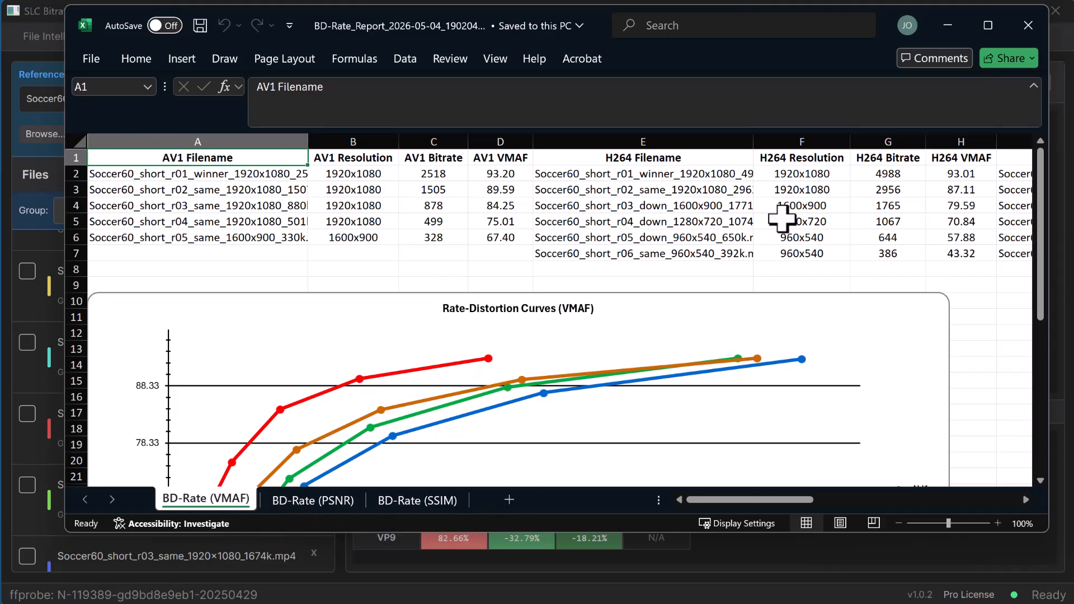
Examine the rate-distortion chart, the VP9 data and the BD-Rate matrix on the workbook's VMAF sheet, and close the workbook.
left_click(815, 340)
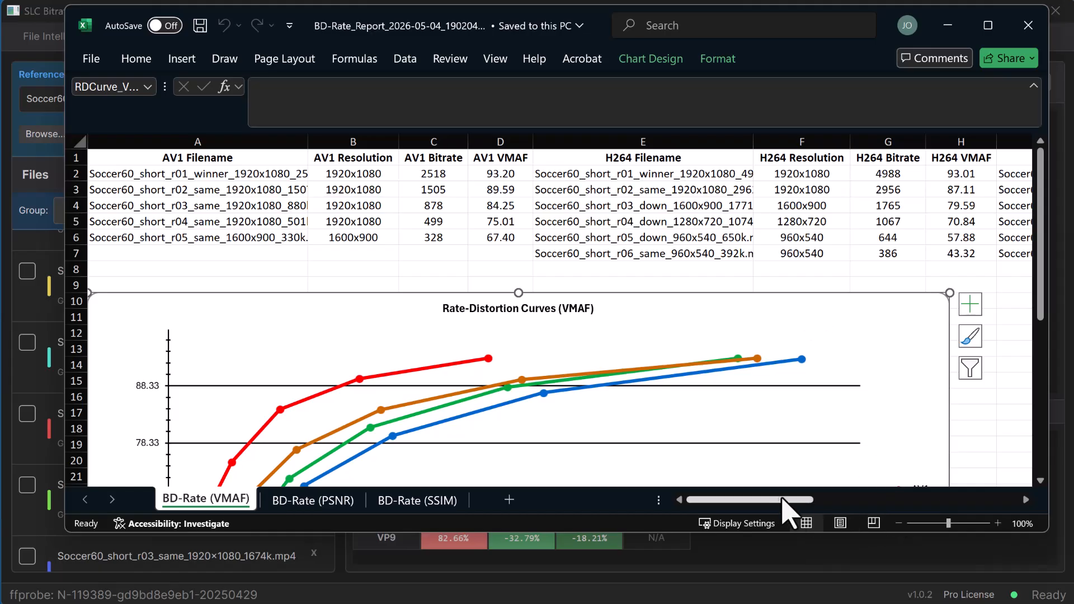
left_click_drag(778, 500, 1021, 503)
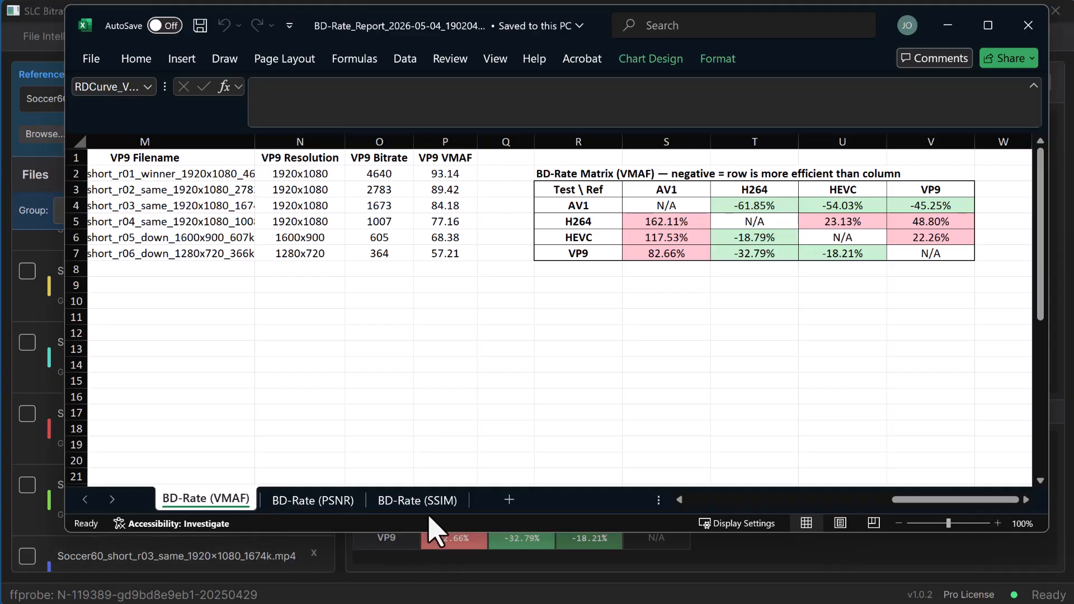
left_click(1028, 26)
Export the BD-Rate analysis as a Markdown report to the Soccer_codecs folder, and open it to review the VMAF matrix and data points before closing it.
left_click(1006, 85)
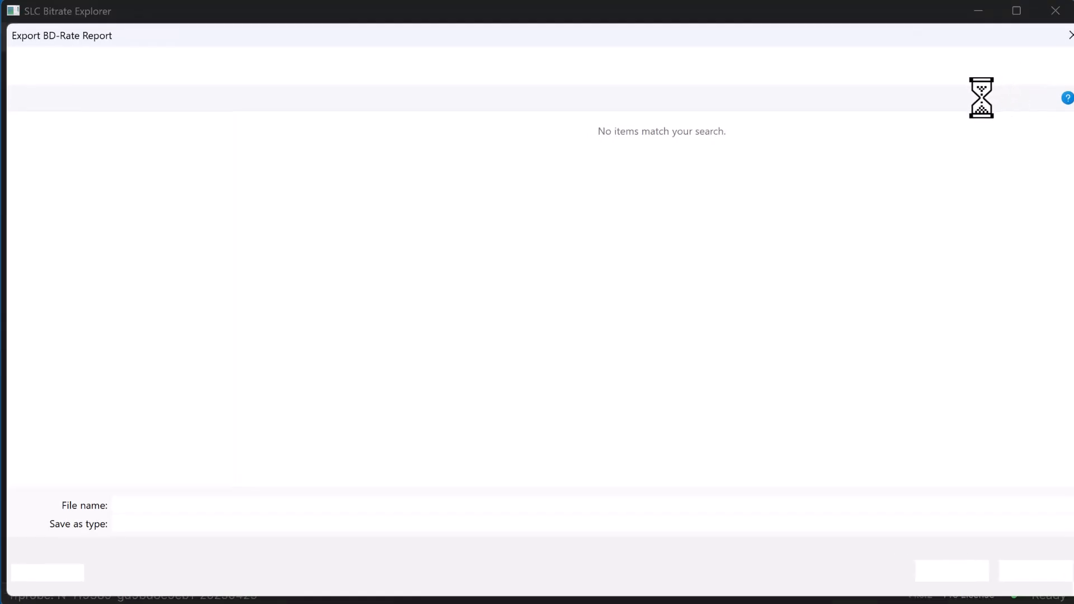
left_click(952, 572)
left_click(587, 354)
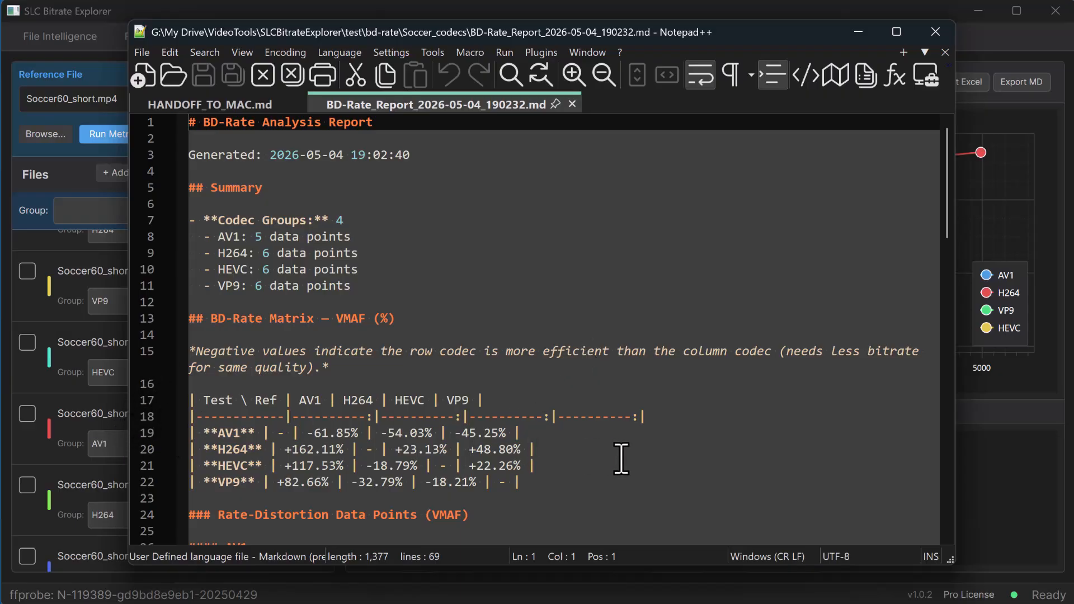
scroll(626, 463, "down", 4)
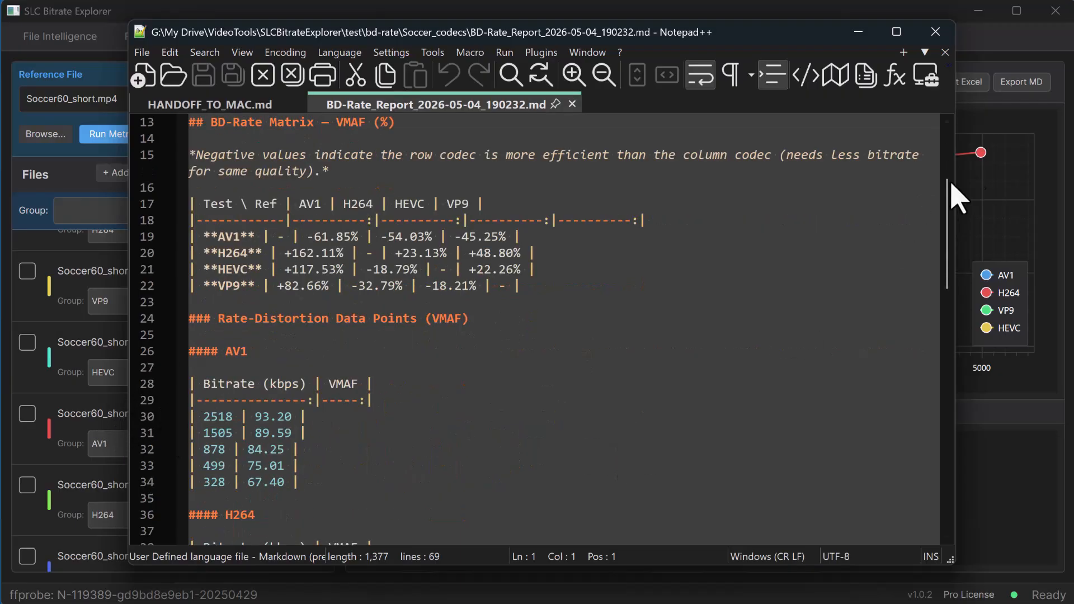
left_click(943, 37)
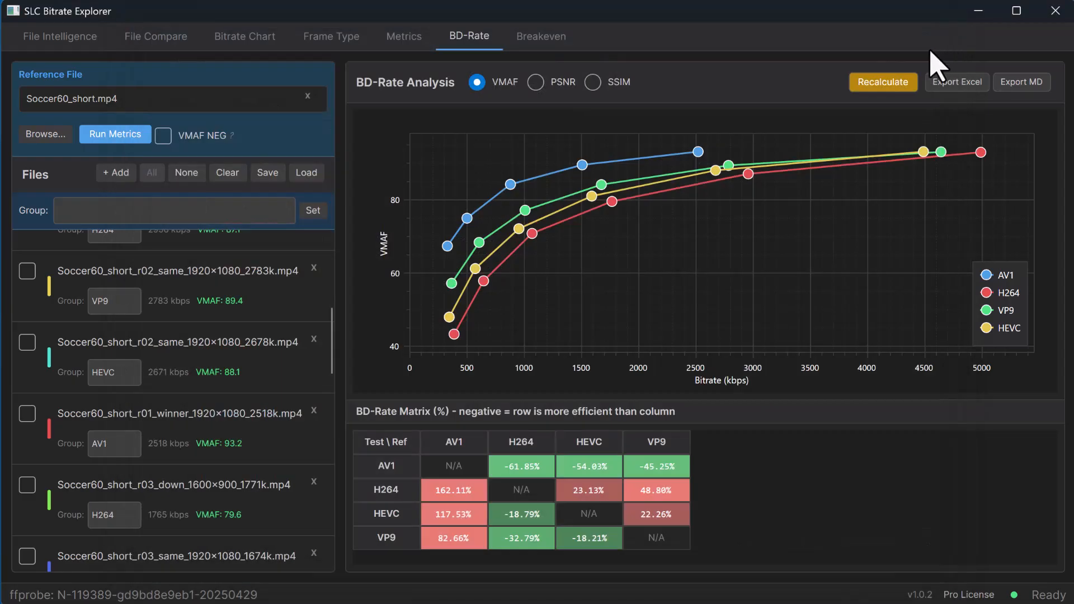